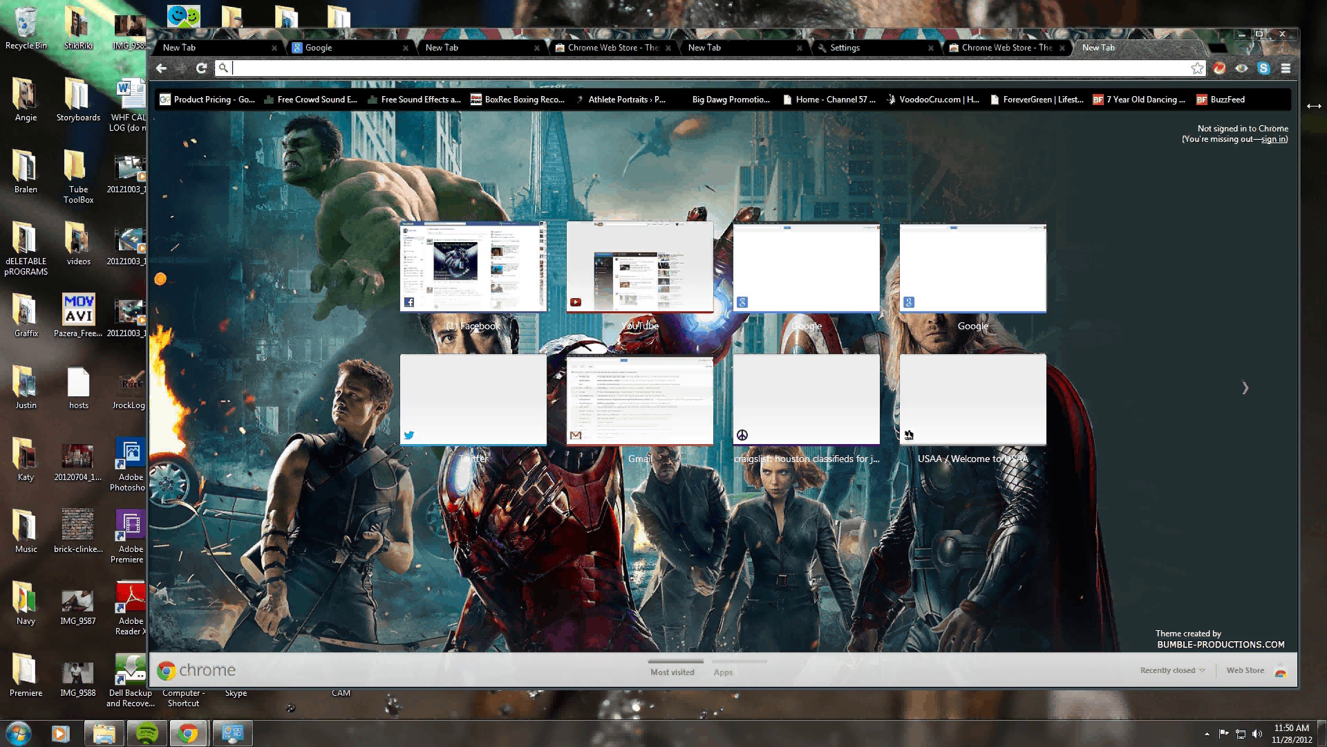
# Open Chrome Settings from the wrench menu
pyautogui.click(1286, 69)
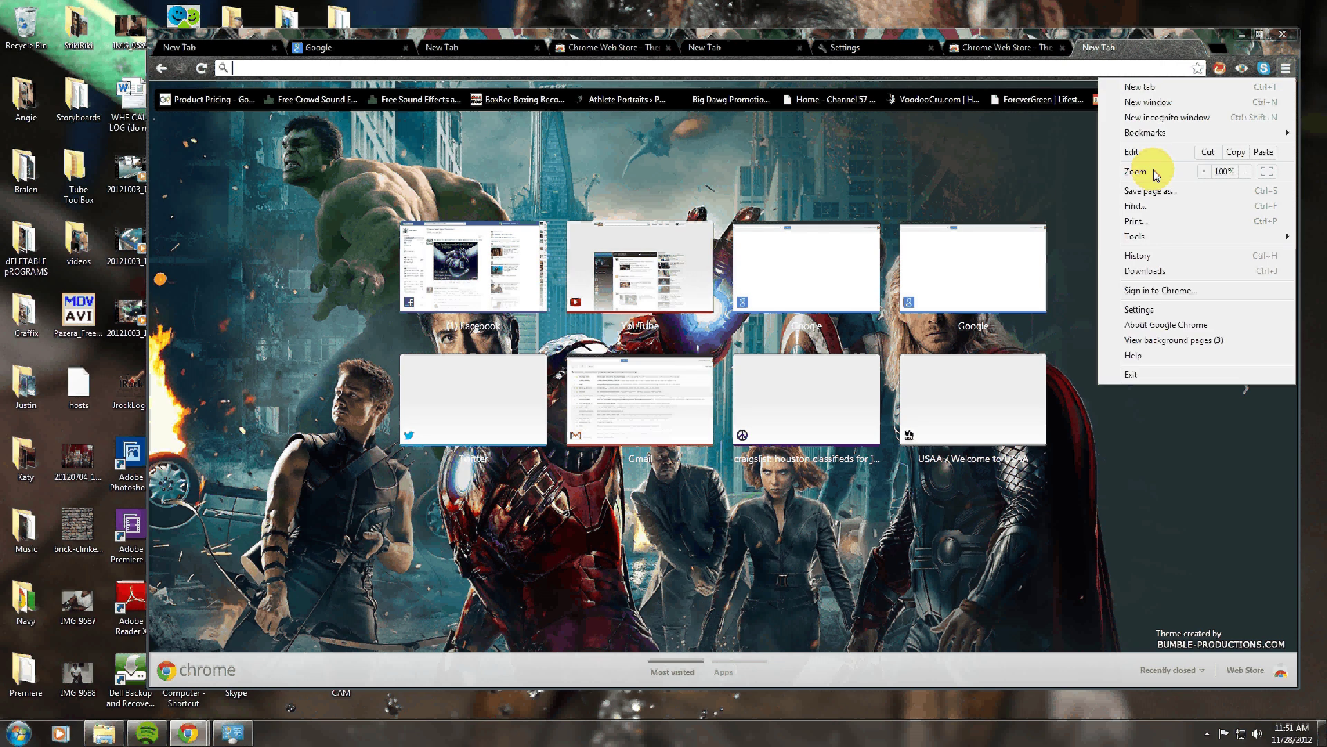
pyautogui.click(1138, 310)
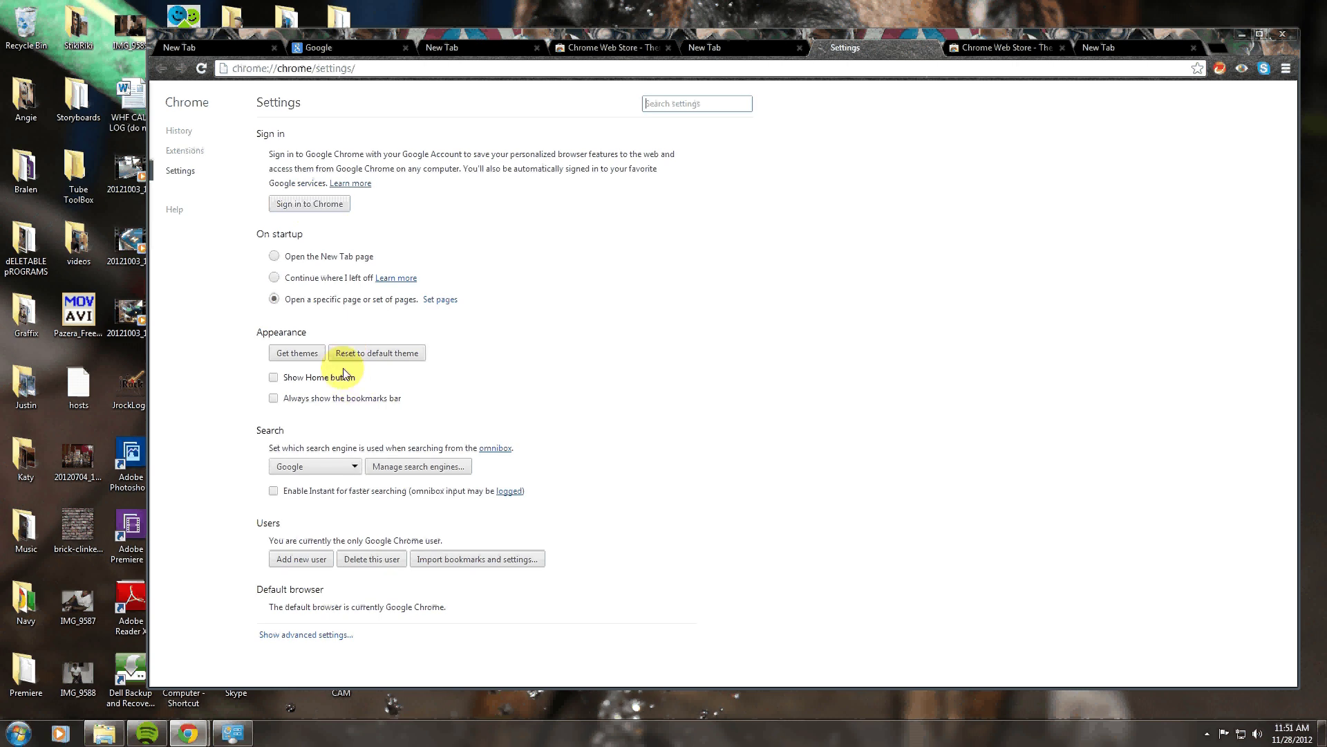
# Open Get themes under Appearance to browse the Chrome Web Store Themes gallery
pyautogui.click(296, 353)
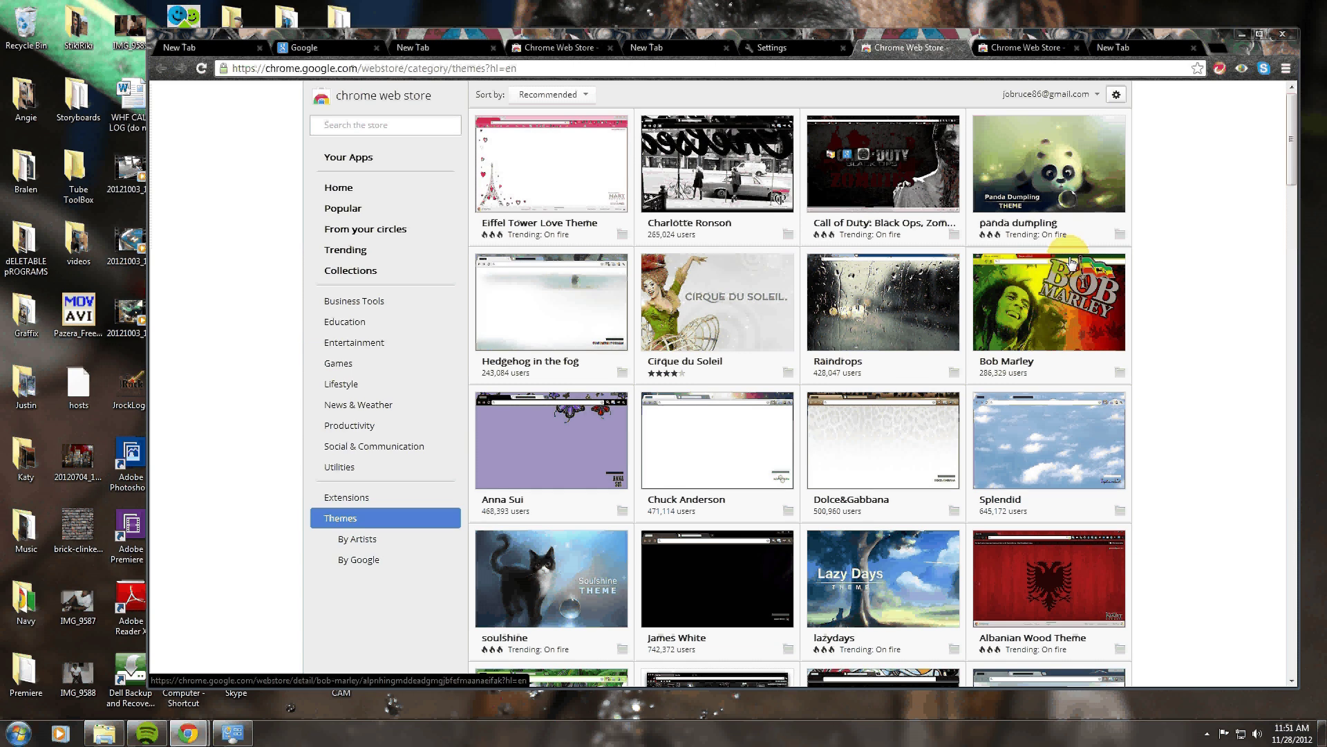
pyautogui.scroll(-2, 1106, 331)
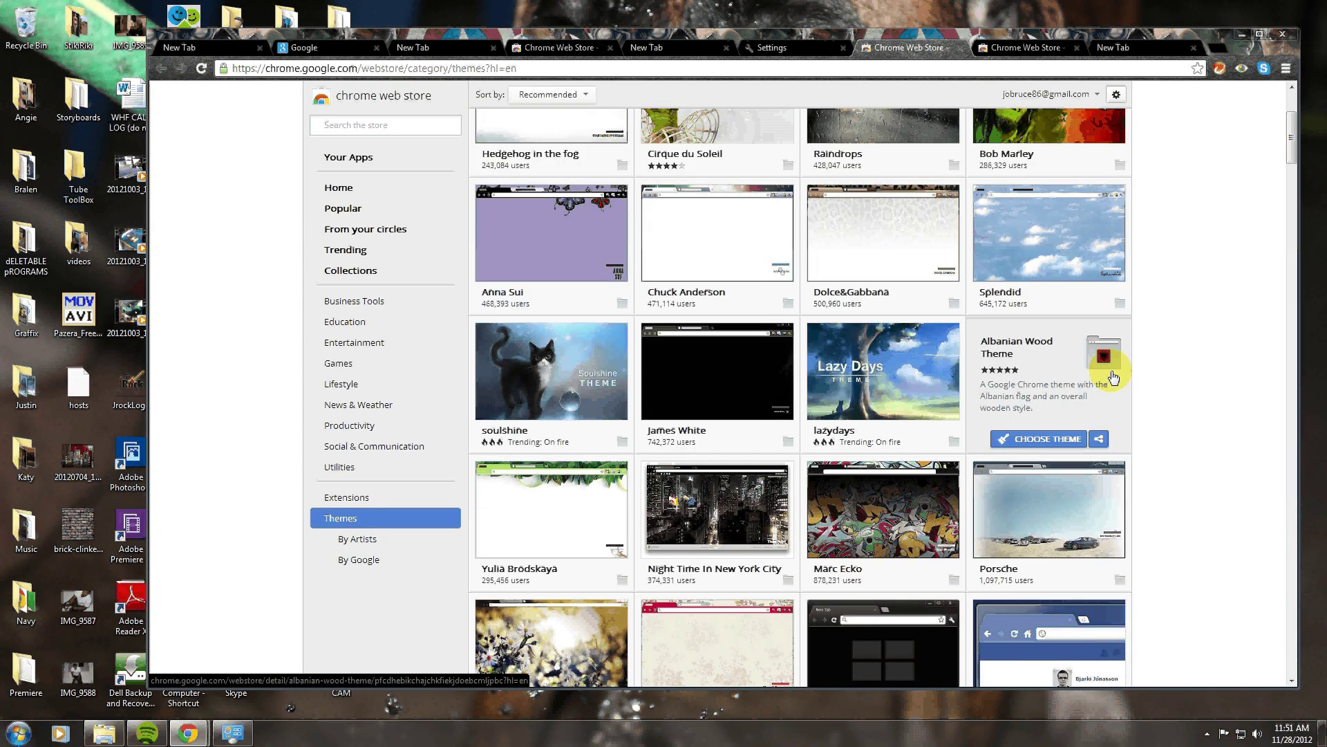
pyautogui.scroll(-2, 1113, 376)
pyautogui.scroll(-4, 1129, 360)
pyautogui.scroll(-3, 1132, 361)
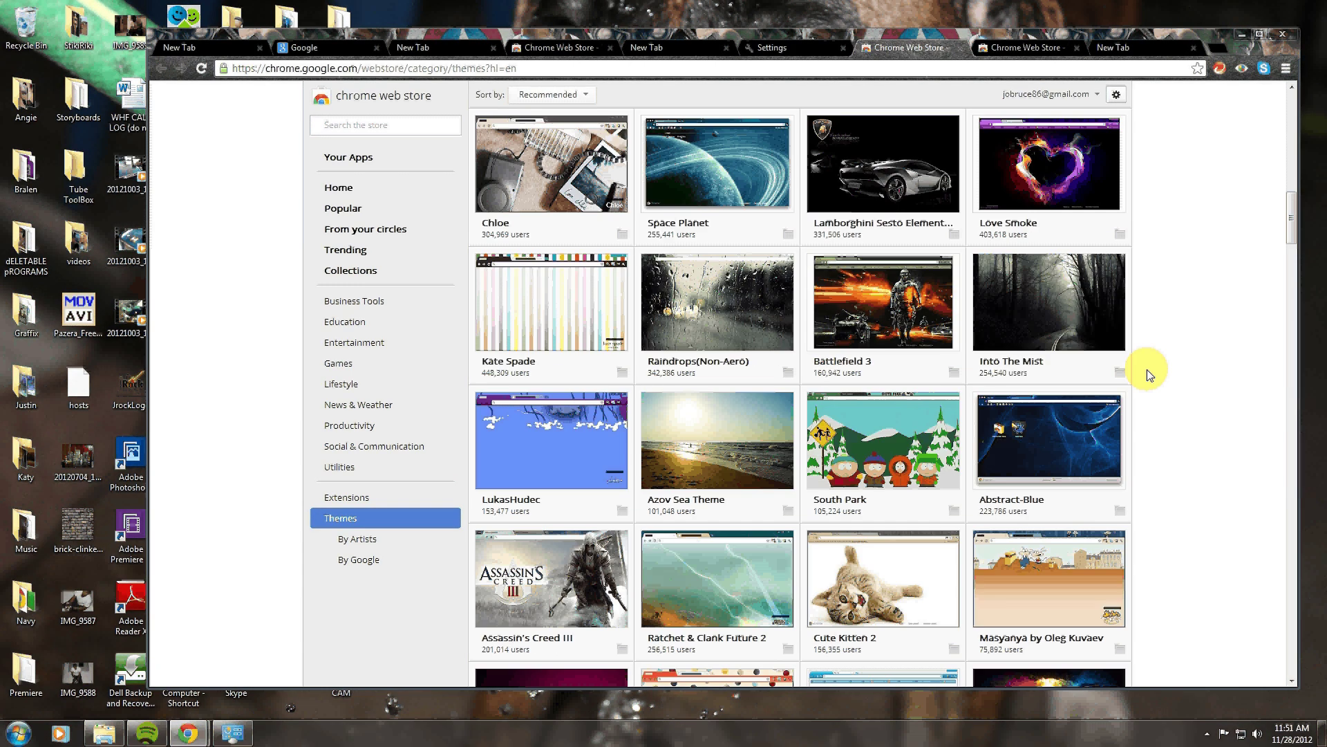
pyautogui.scroll(-5, 1147, 370)
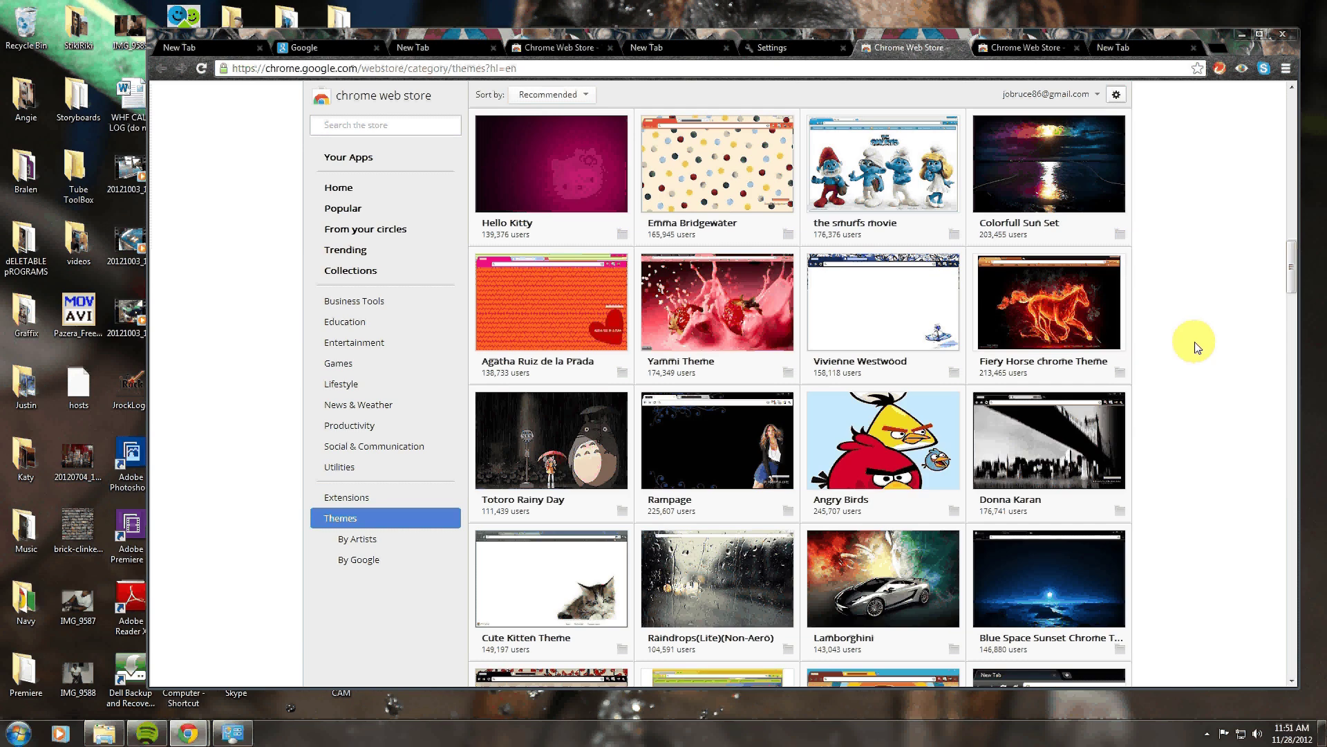
pyautogui.moveTo(1290, 268); pyautogui.dragTo(1278, 401)
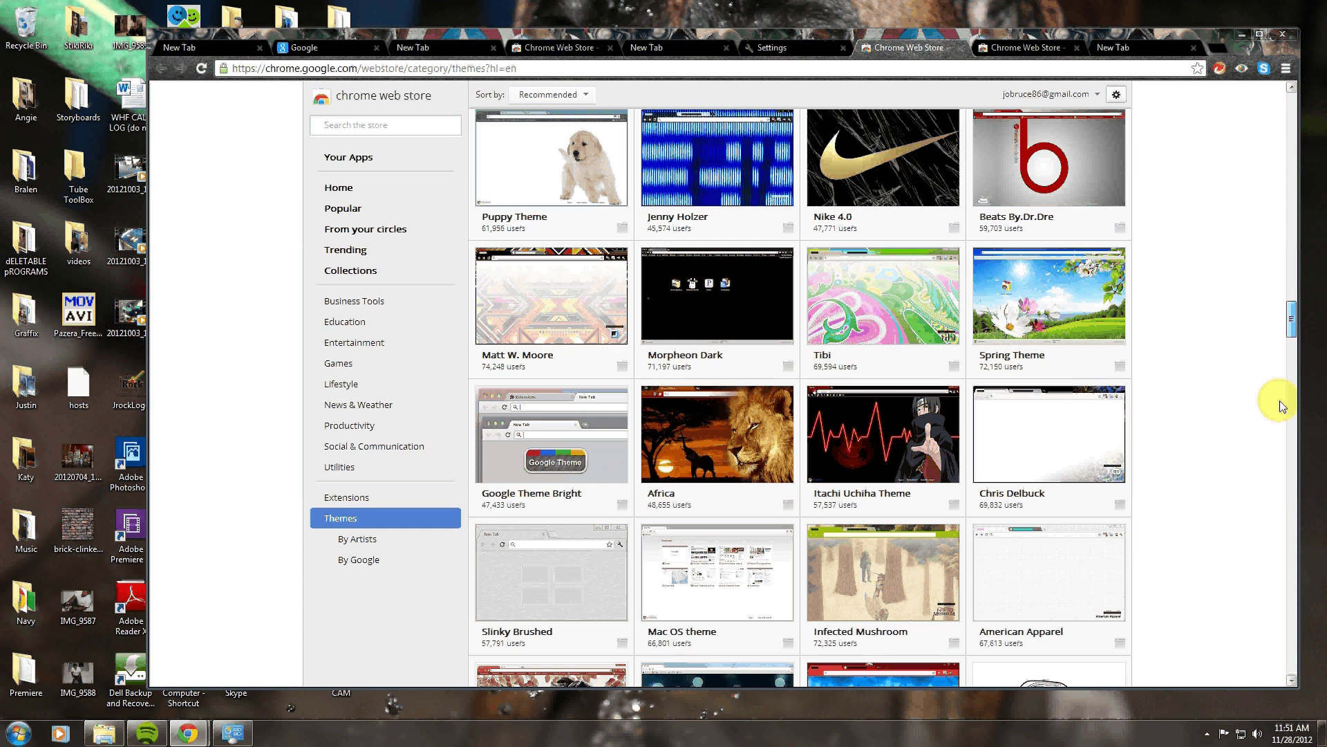
pyautogui.scroll(-5, 1282, 405)
pyautogui.scroll(-1, 1277, 435)
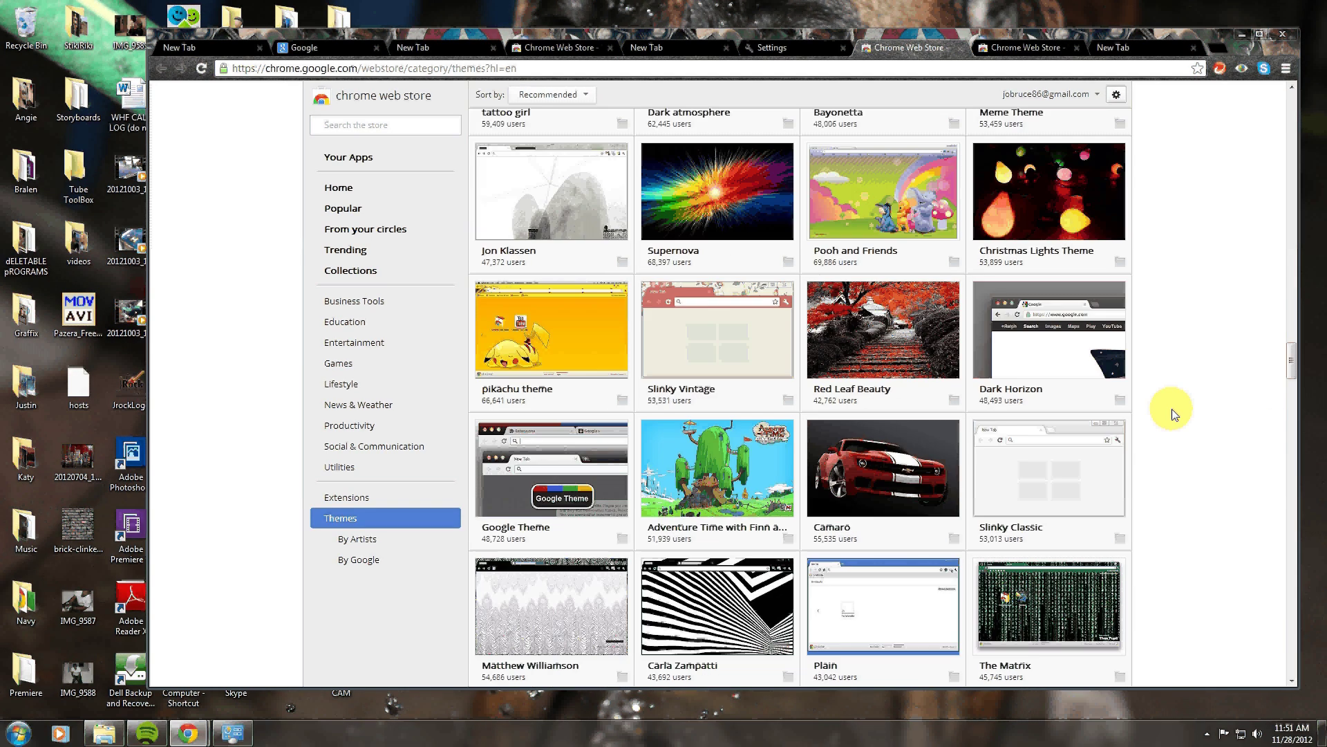
pyautogui.scroll(-4, 1173, 416)
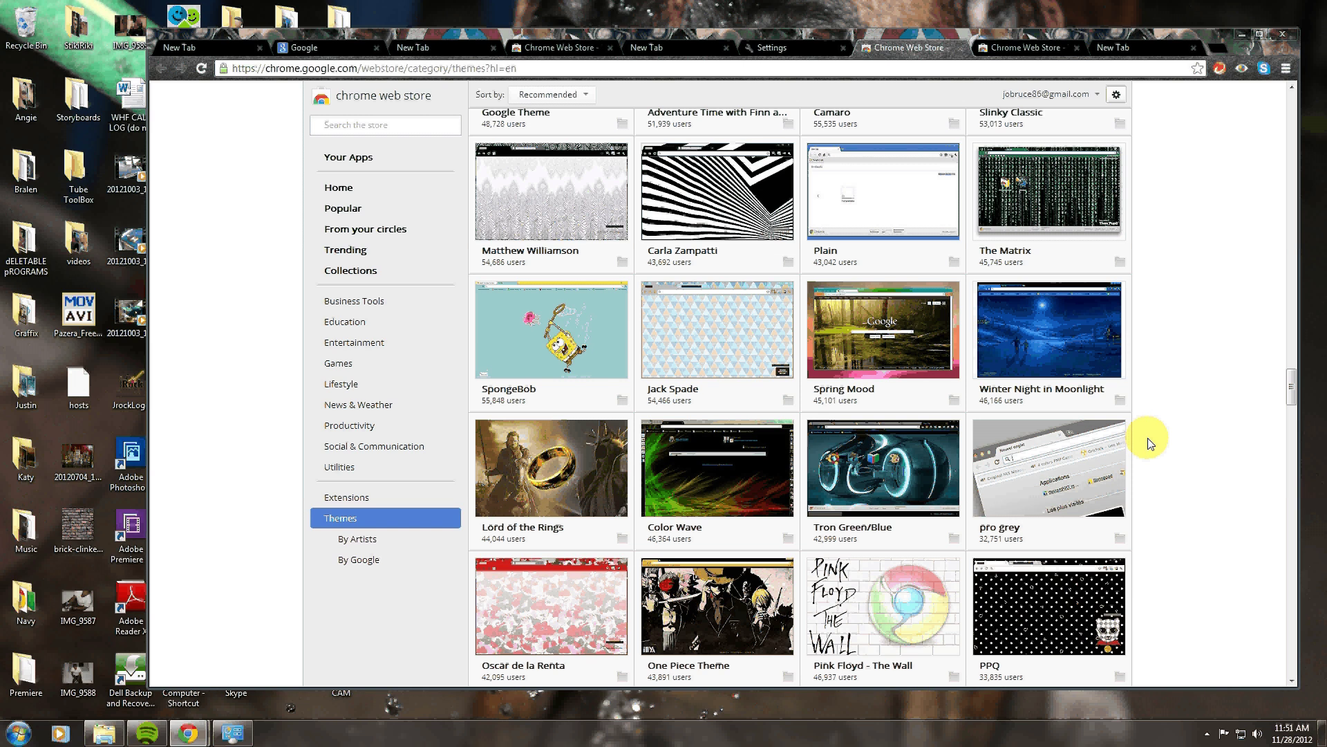
pyautogui.scroll(-1, 1149, 443)
pyautogui.scroll(-2, 1150, 443)
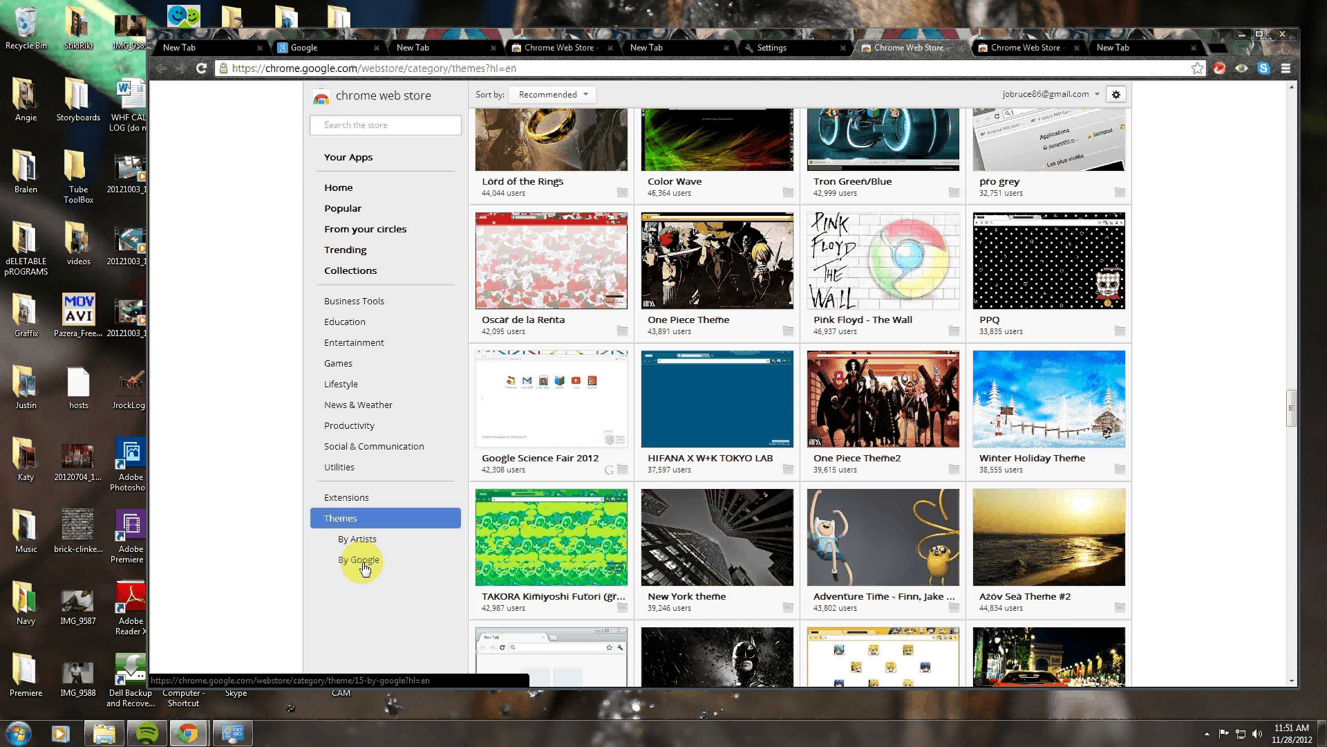
# Browse the Trending and then Popular app listings in the Web Store
pyautogui.click(348, 251)
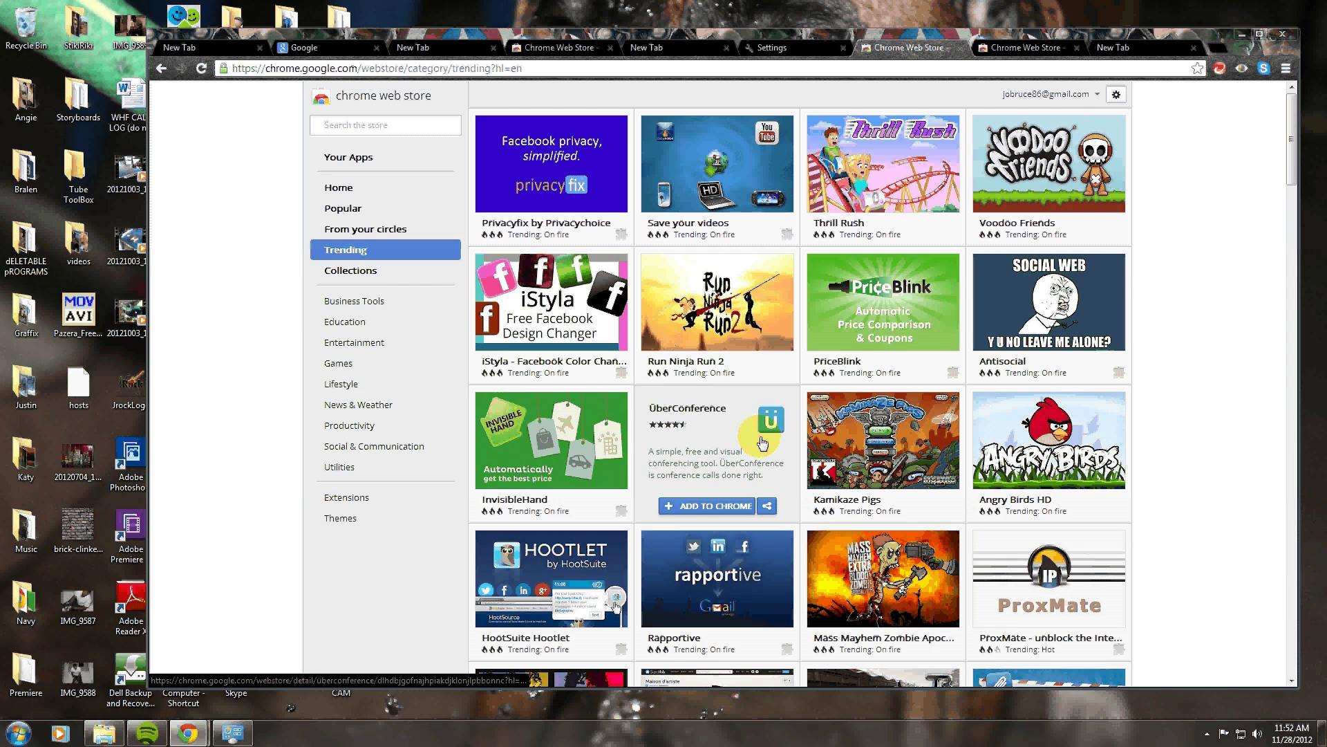
pyautogui.scroll(-3, 762, 444)
pyautogui.scroll(3, 762, 443)
pyautogui.click(344, 207)
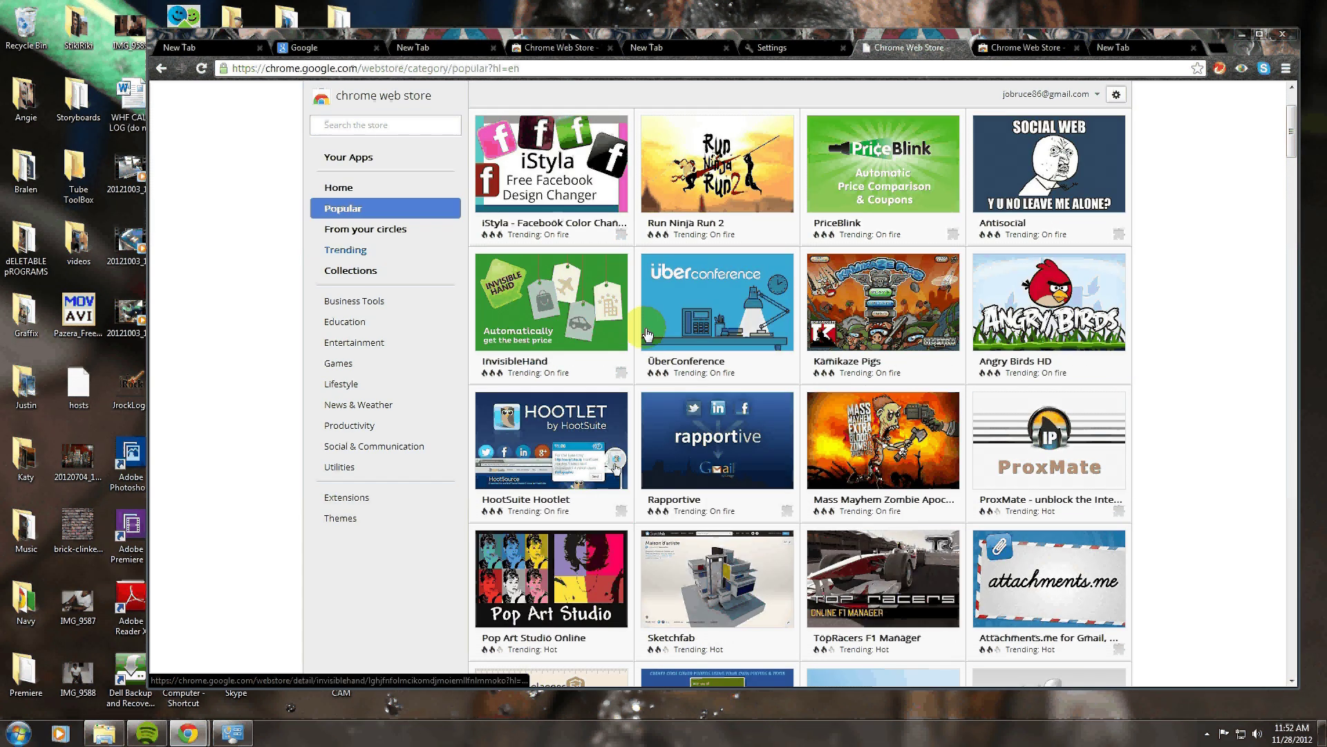
pyautogui.scroll(-3, 732, 334)
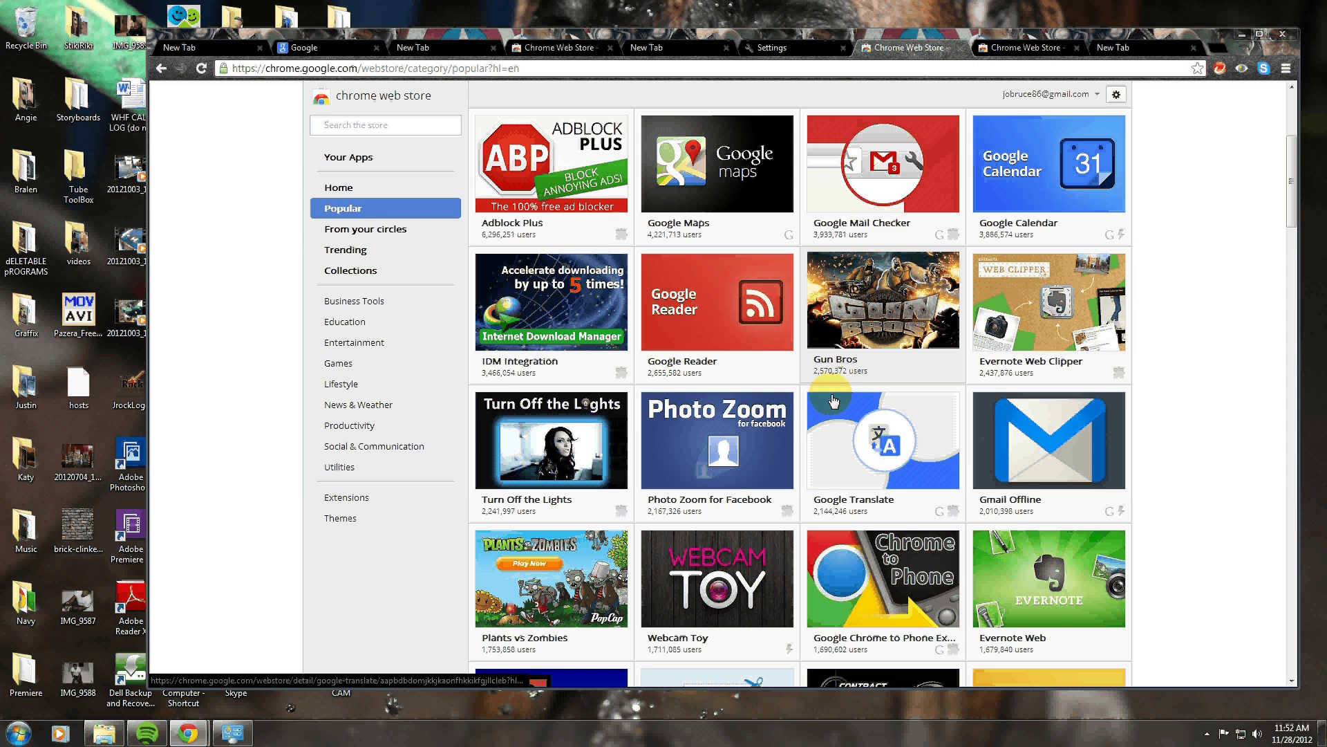
pyautogui.scroll(-3, 768, 425)
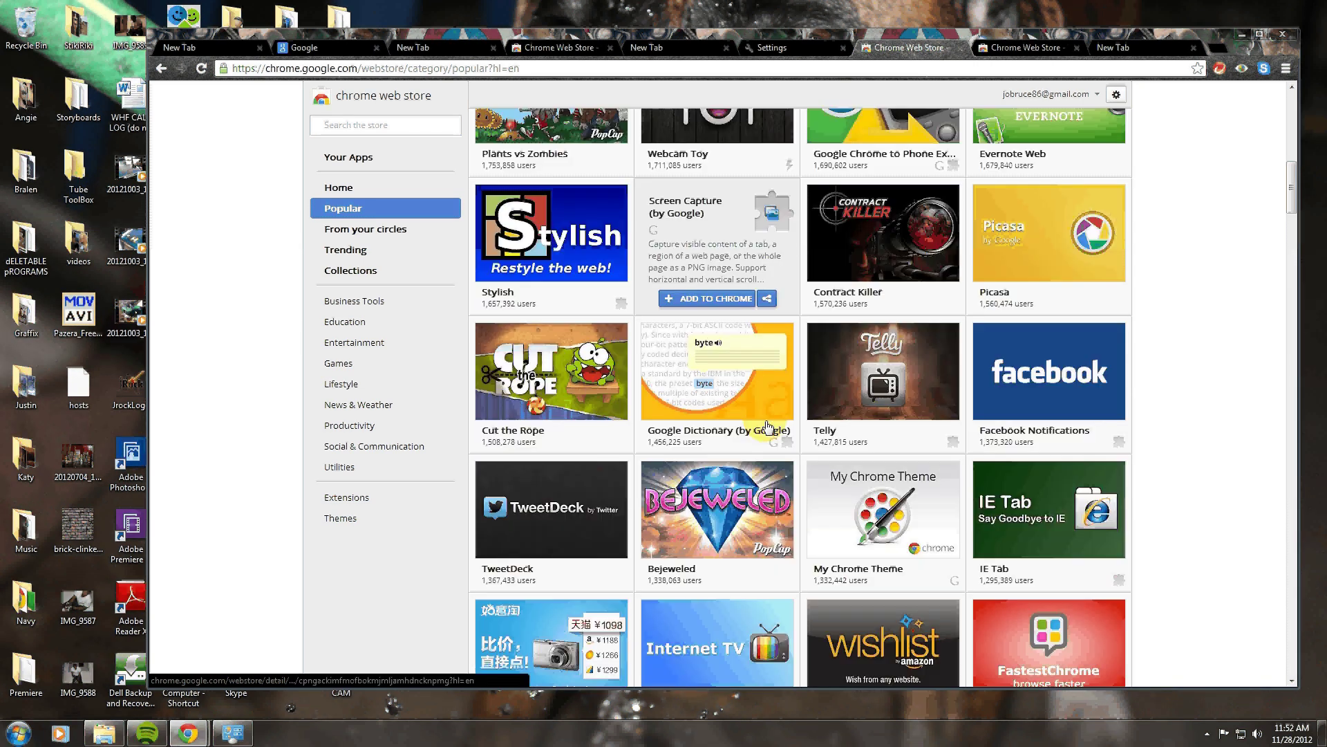
pyautogui.scroll(-1, 767, 426)
pyautogui.scroll(-2, 810, 459)
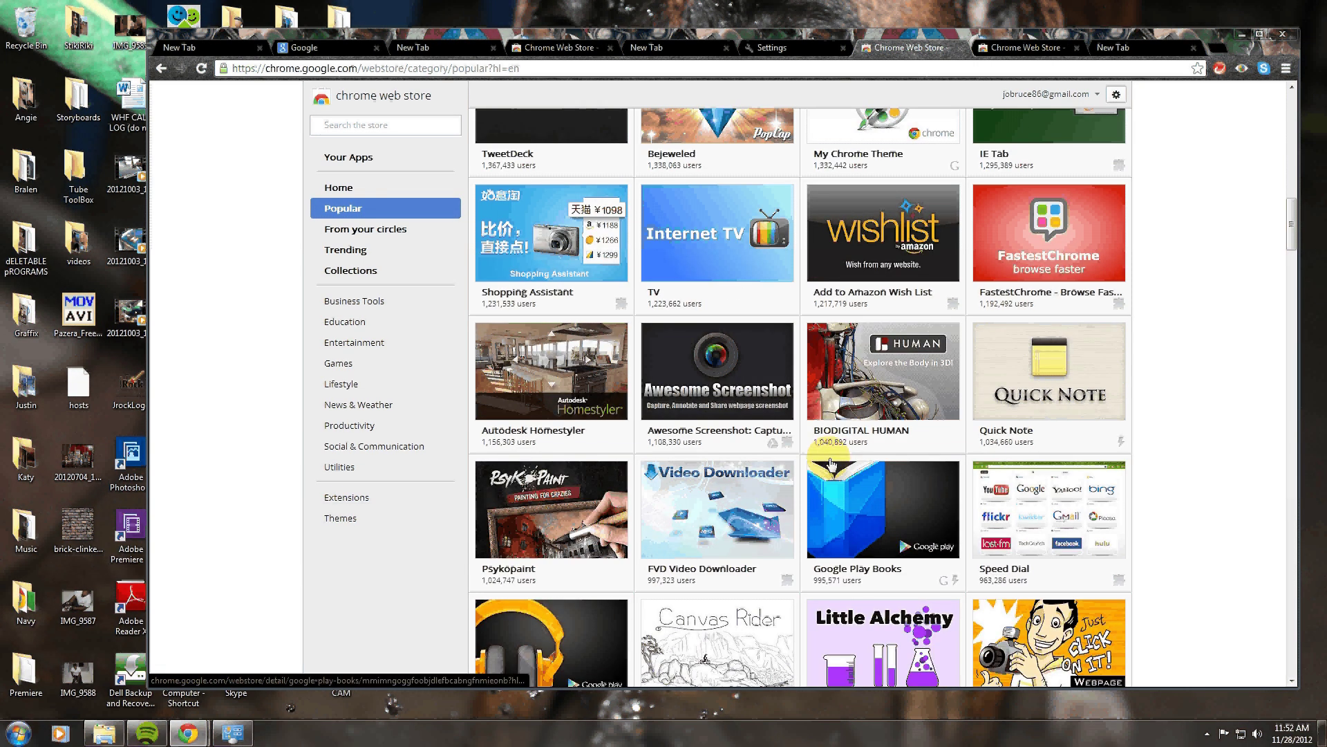
# Return to Themes and open the Bumblebee Transformers theme's detail page
pyautogui.click(343, 526)
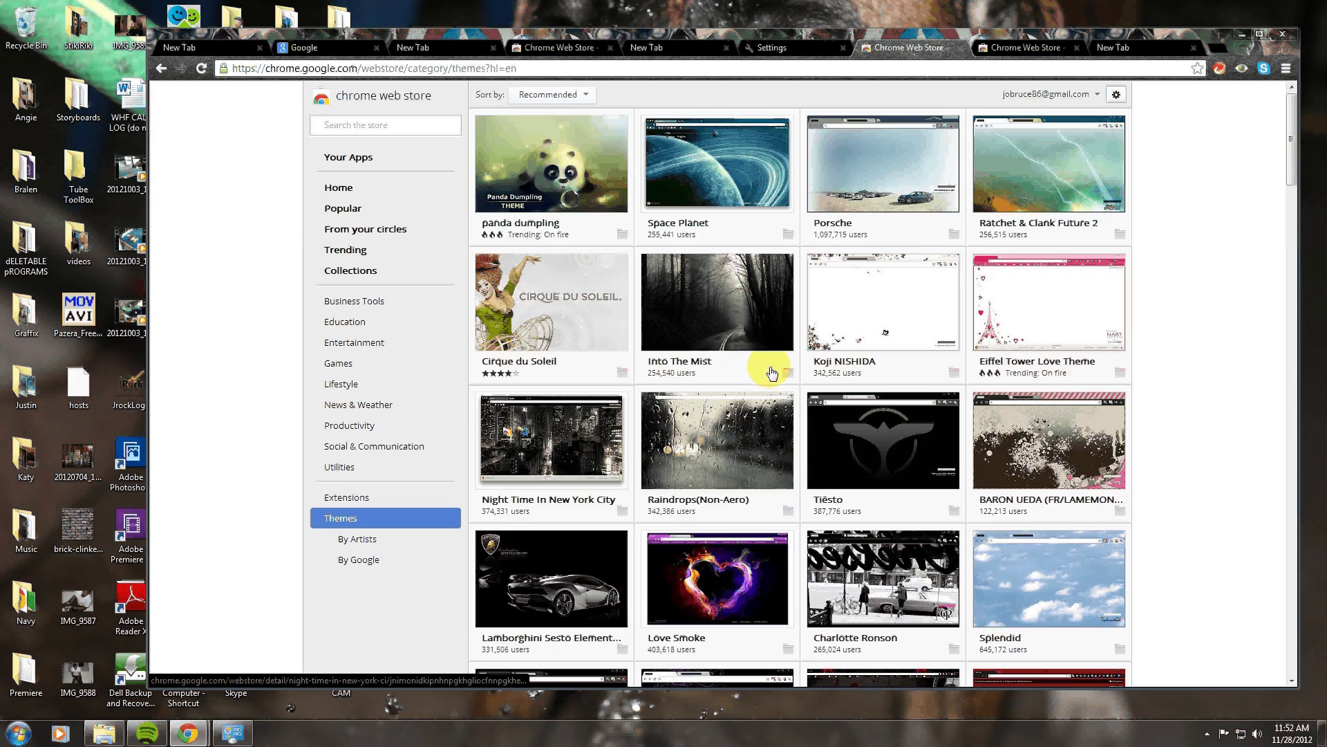
pyautogui.moveTo(883, 450)
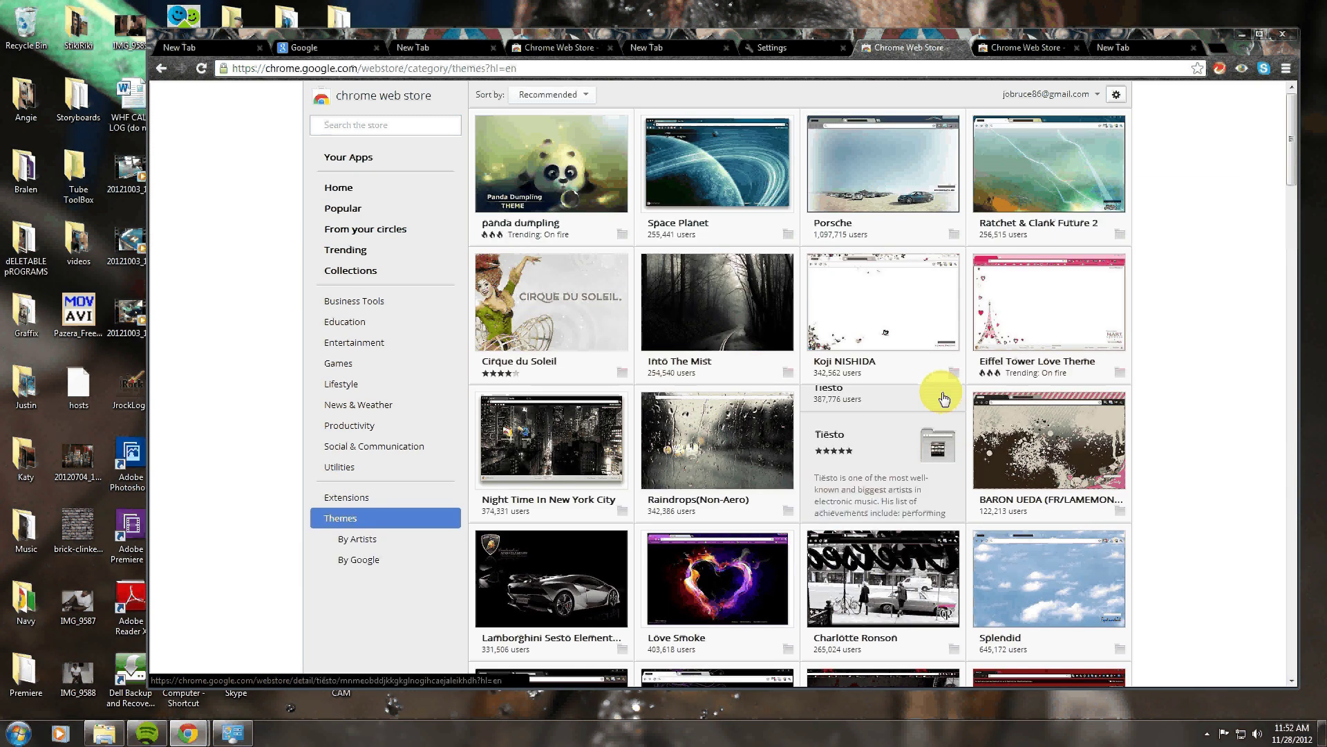
pyautogui.scroll(-3, 972, 394)
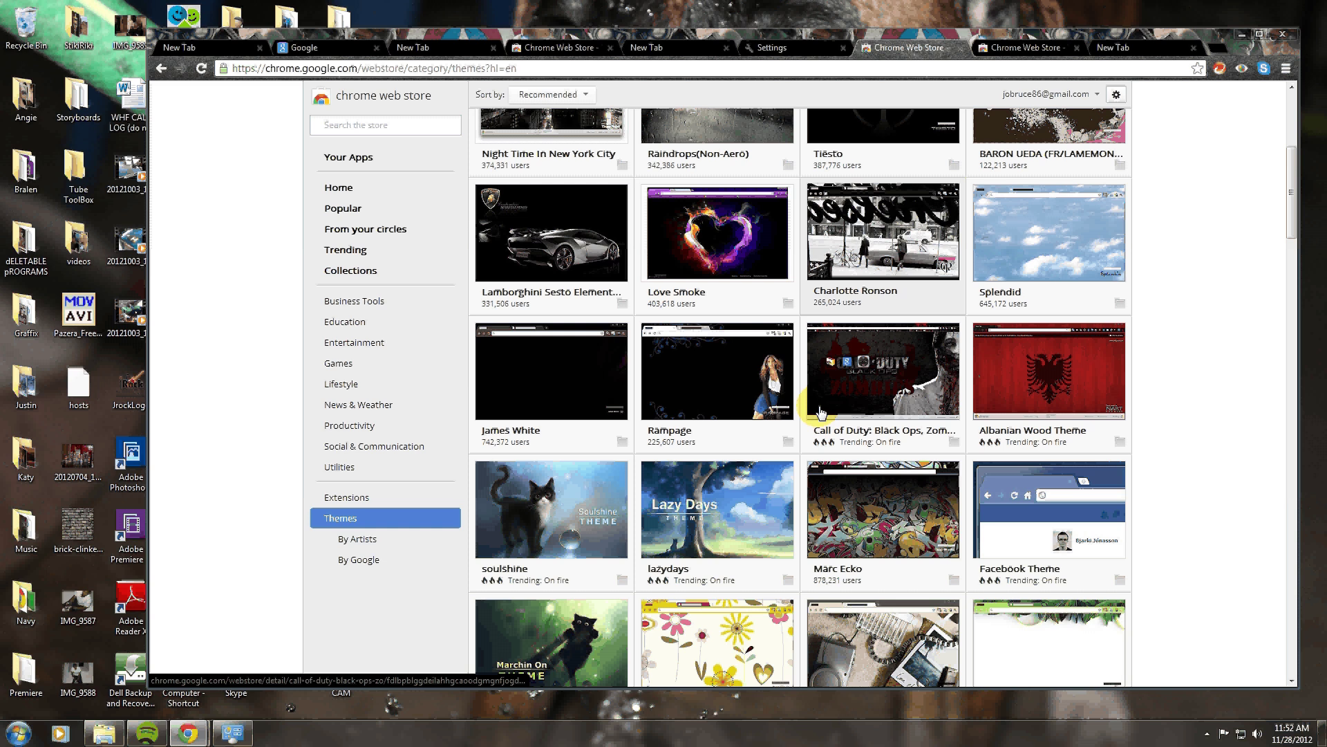
pyautogui.scroll(-4, 820, 412)
pyautogui.scroll(-3, 821, 412)
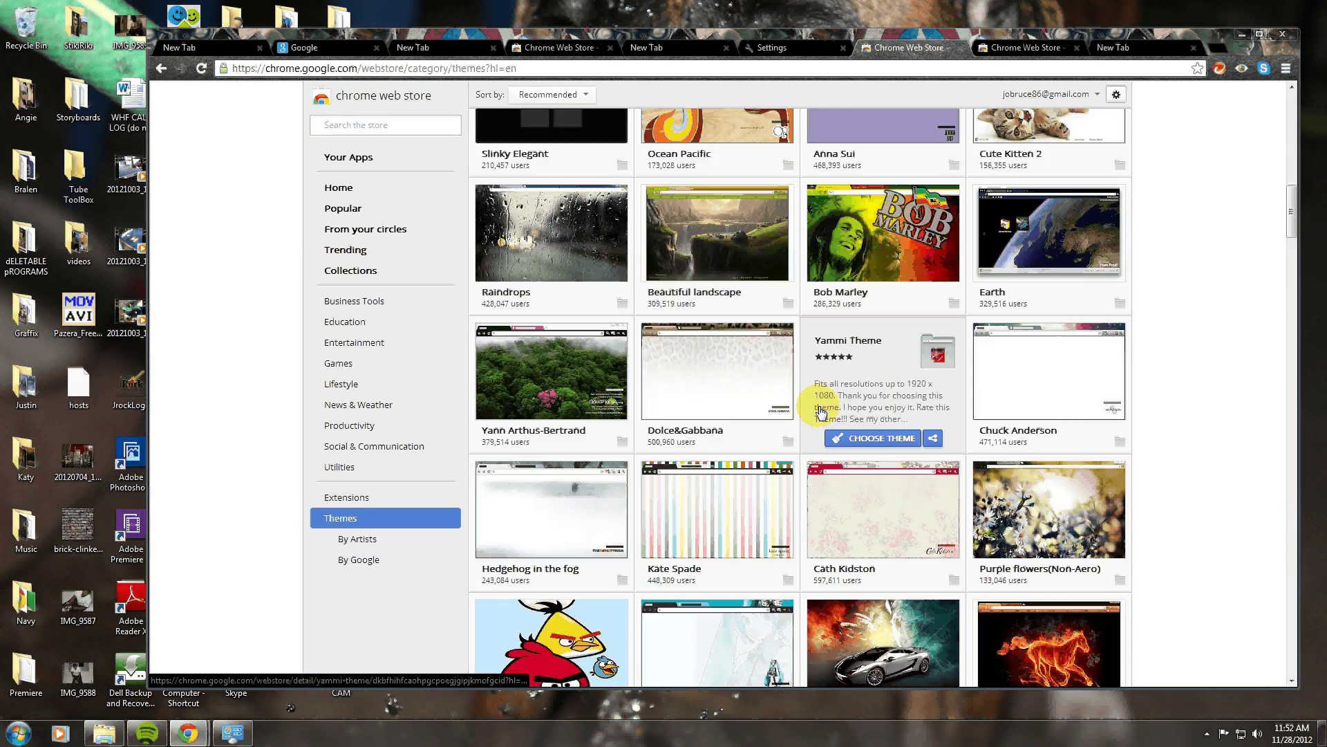
pyautogui.scroll(-4, 821, 412)
pyautogui.click(715, 378)
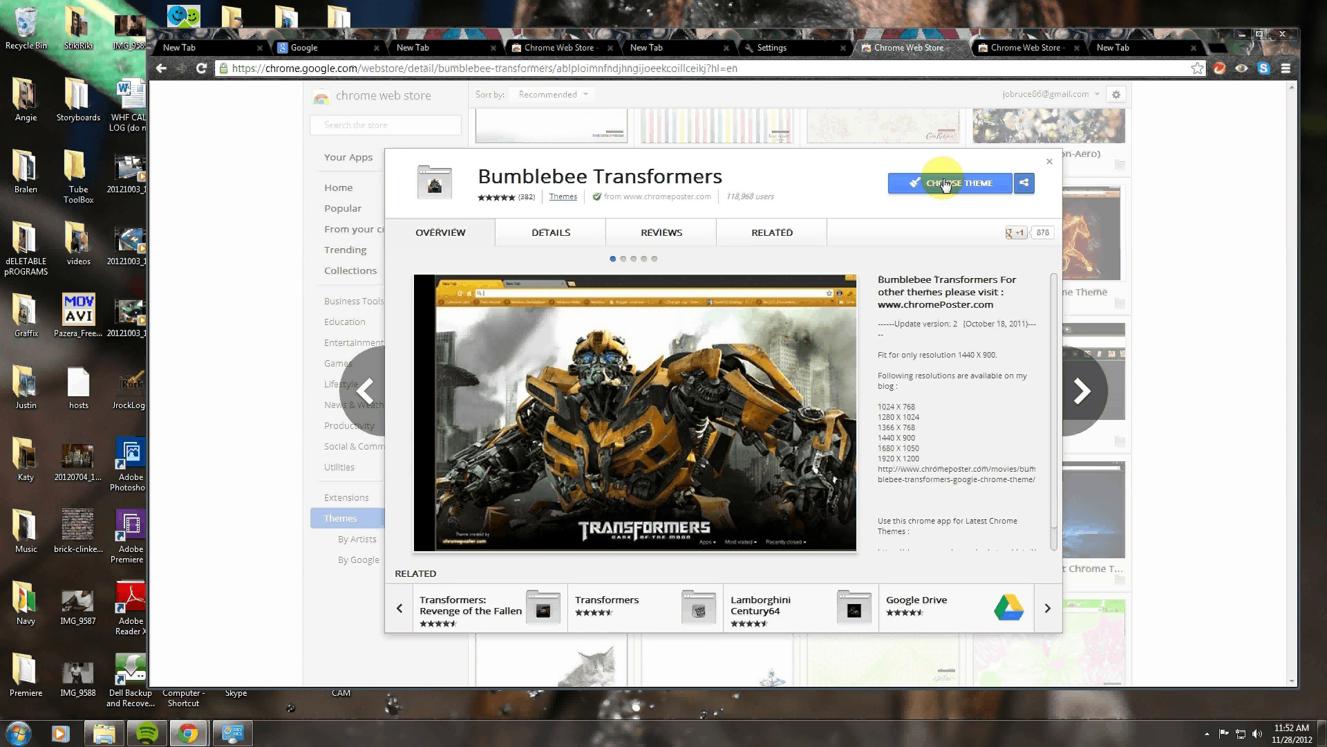
# Apply the Bumblebee Transformers theme and view it on a new tab page
pyautogui.click(938, 191)
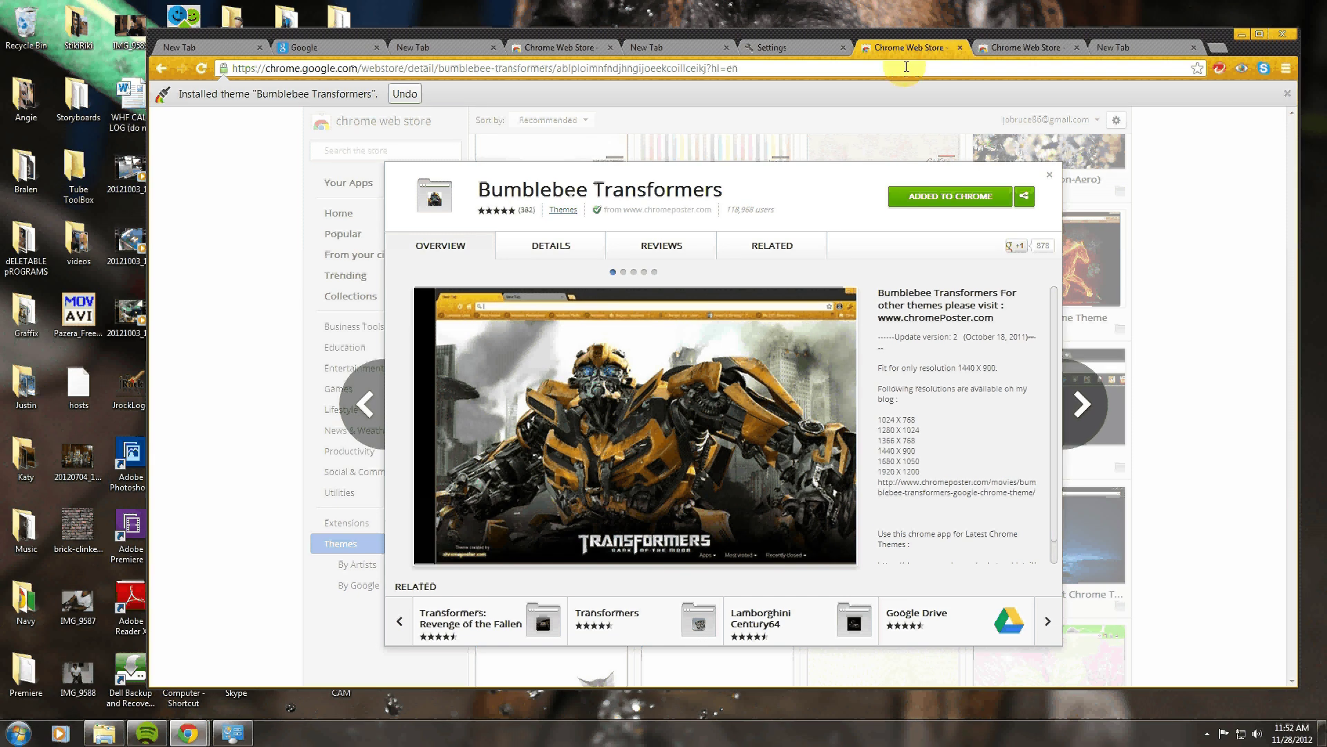
pyautogui.click(805, 52)
pyautogui.click(654, 48)
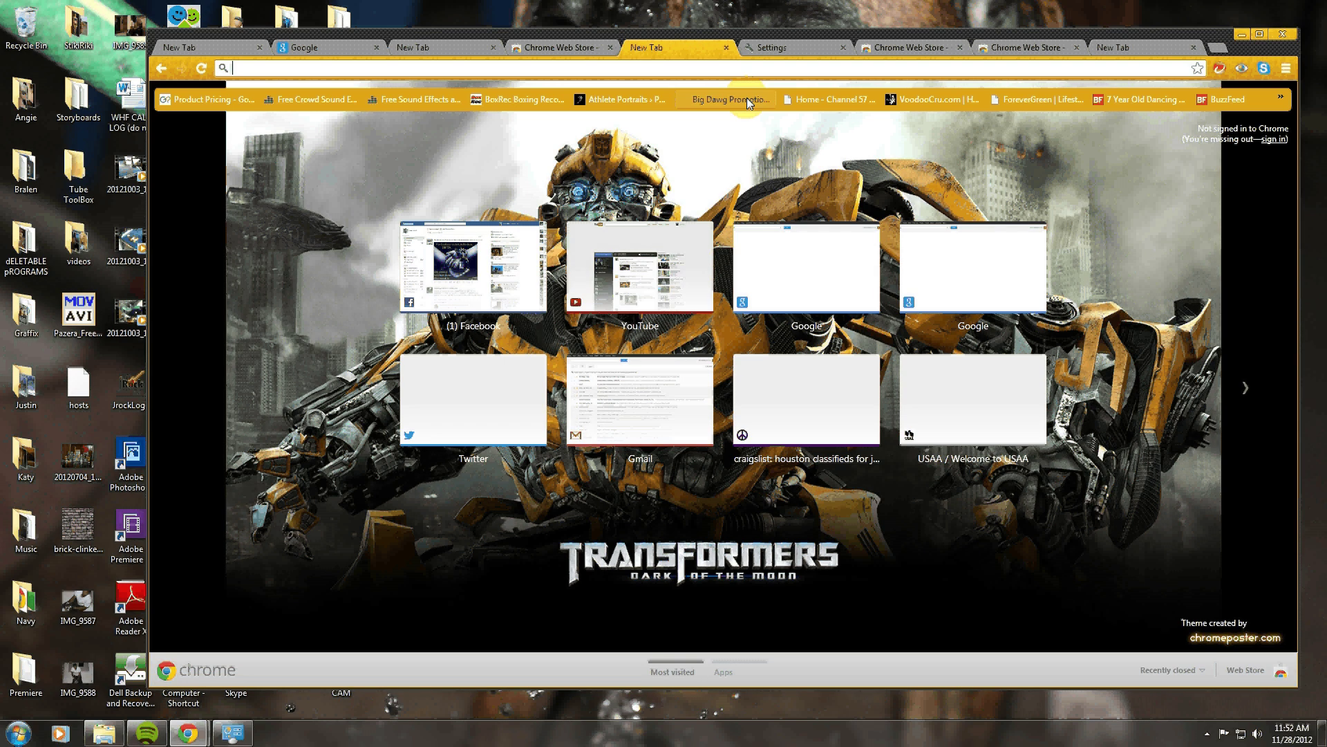
# Minimize Chrome and show the system tray's hidden icons
pyautogui.click(1241, 35)
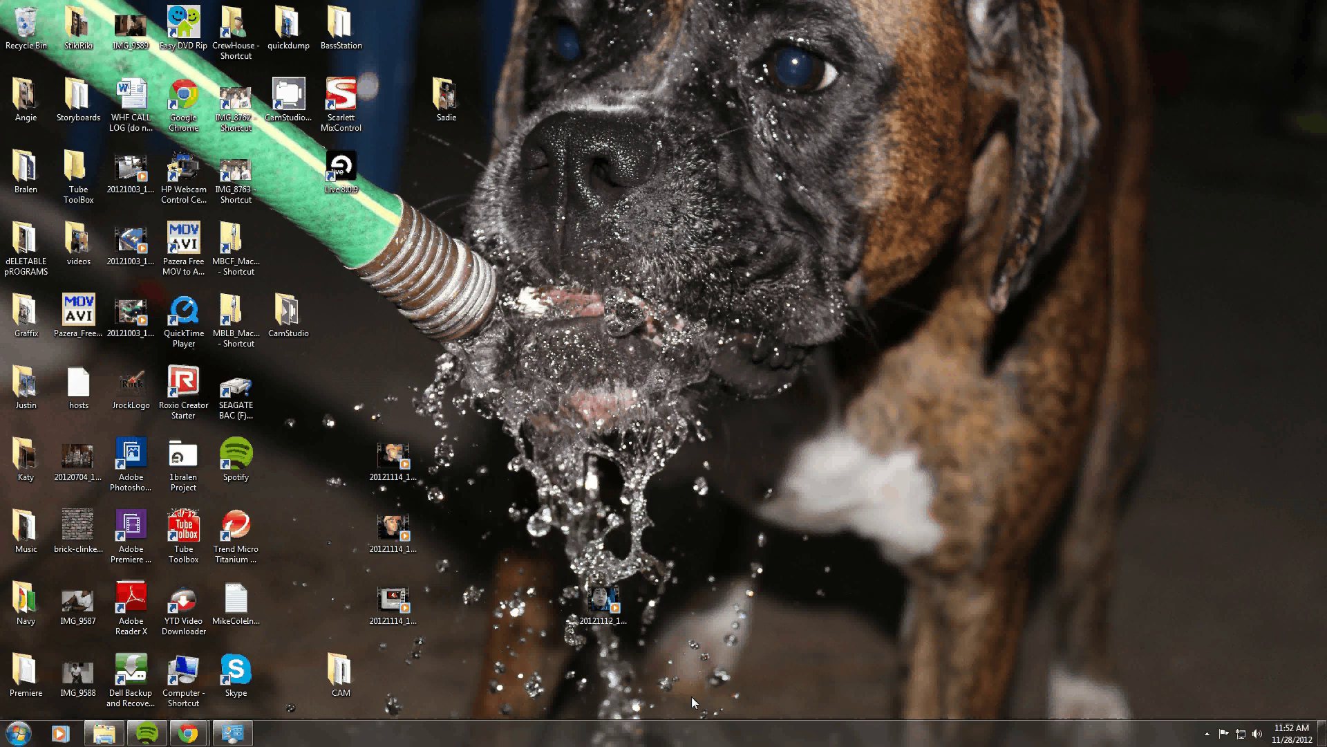
pyautogui.click(1208, 733)
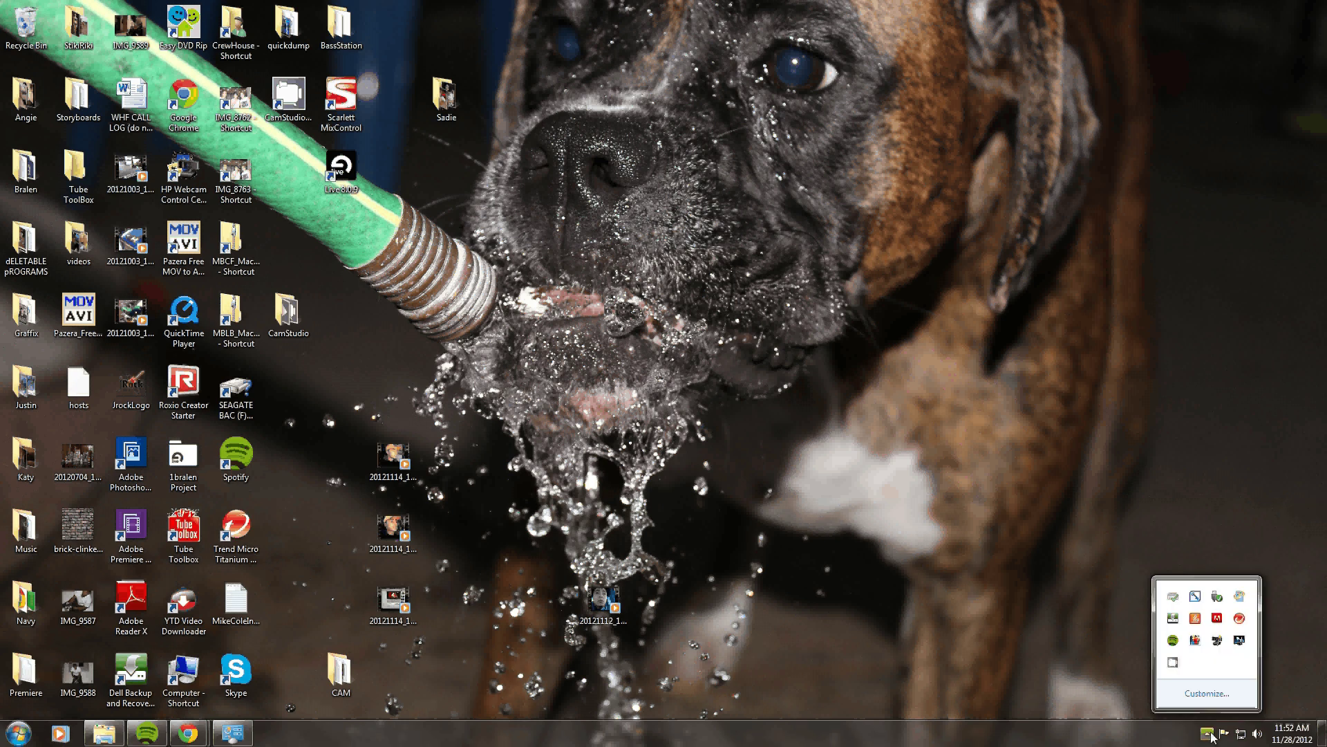